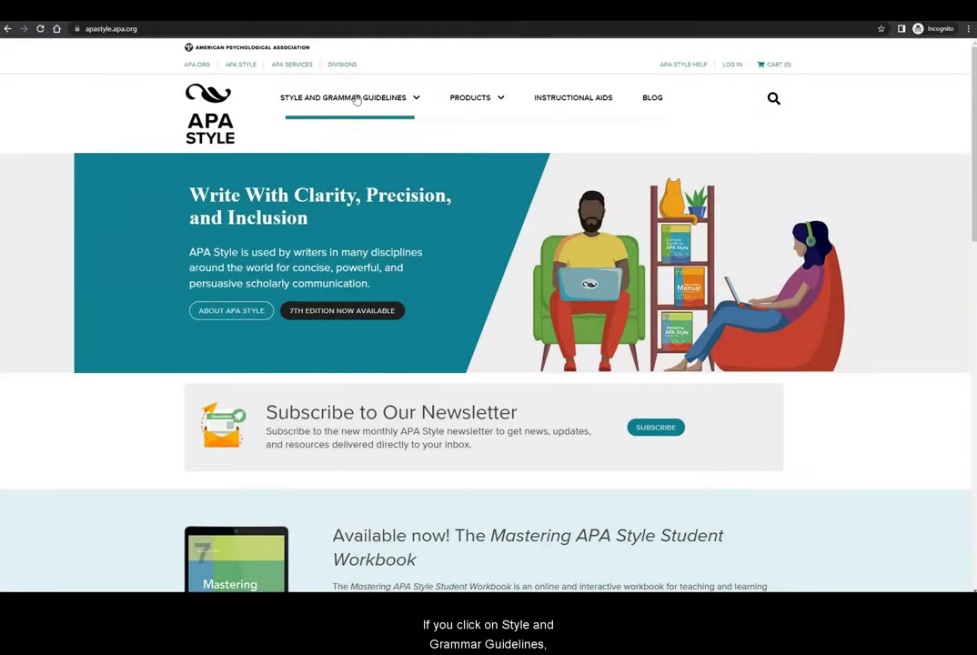
# Step: Open the Paper Format page of the APA style and grammar guidelines and view its topic list
pyautogui.click(361, 102)
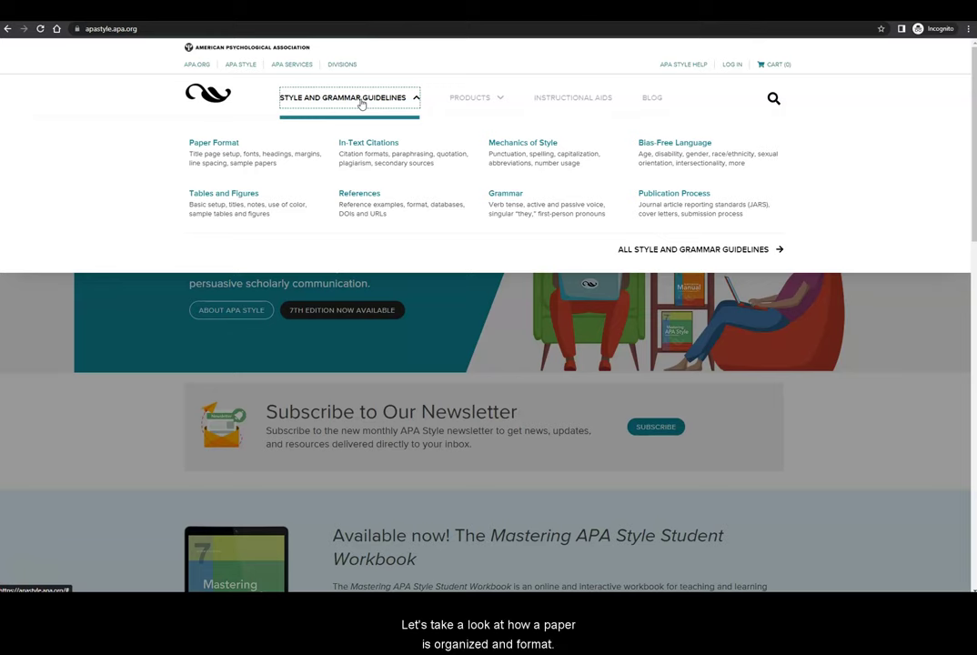
pyautogui.click(255, 148)
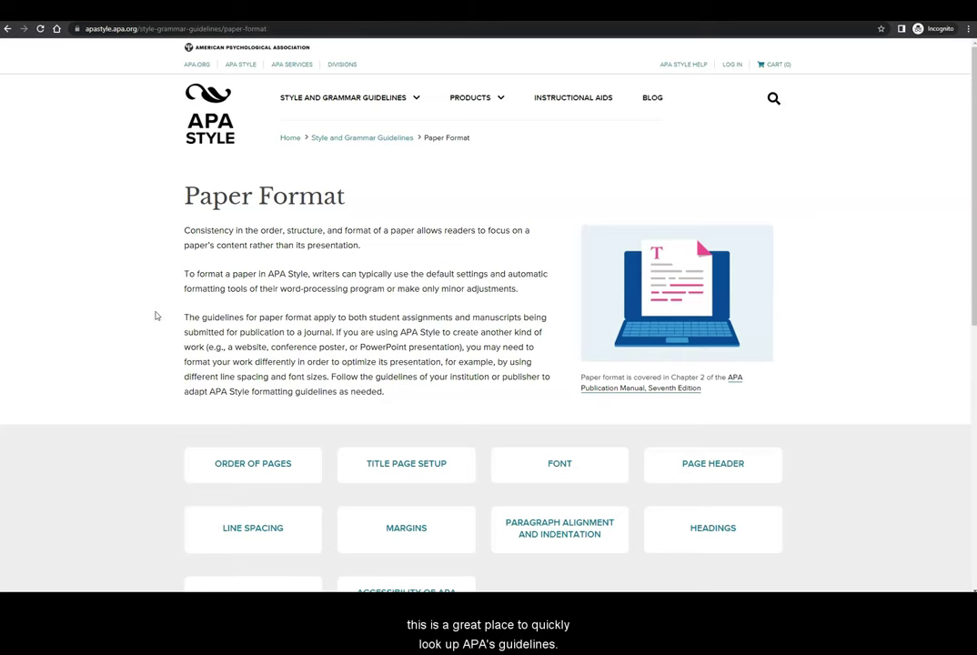
pyautogui.scroll(-2, 156, 316)
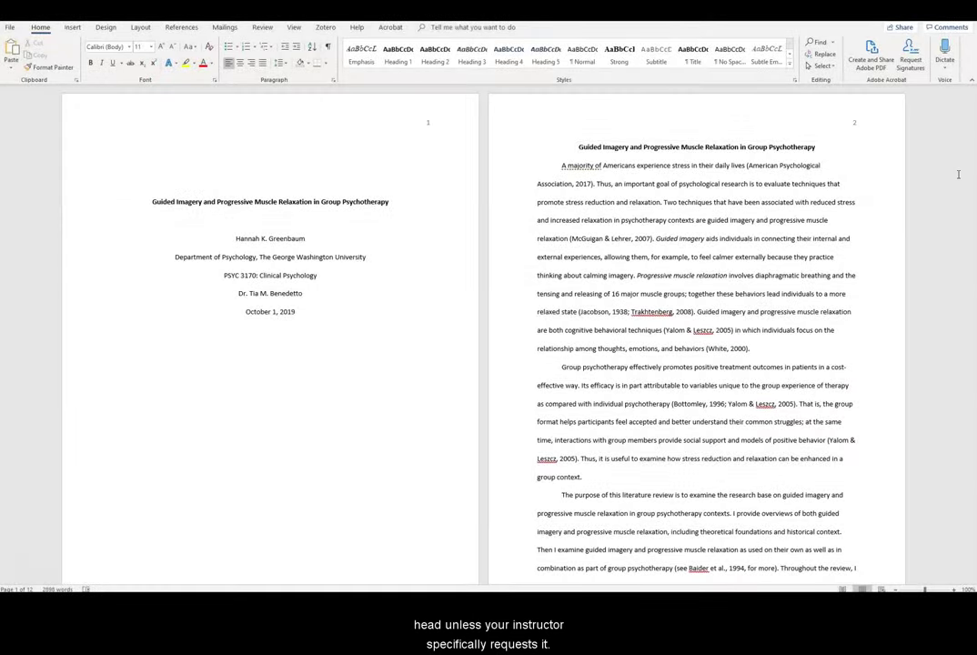
# Step: Switch to the sample paper in Word and examine its title page, in-text citations and headings through to the reference list
pyautogui.scroll(-1, 944, 221)
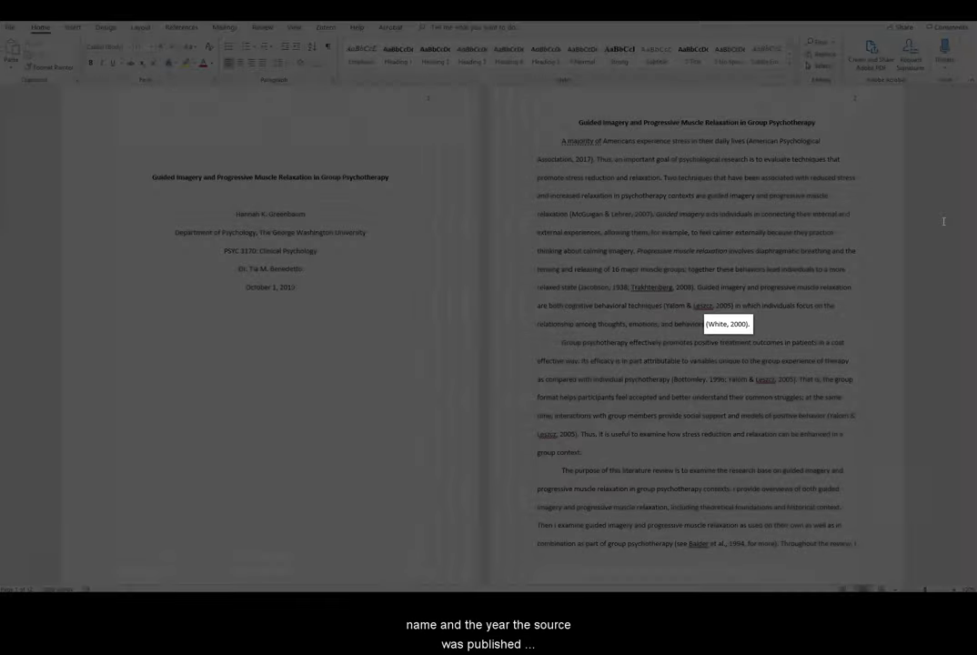
pyautogui.scroll(-3, 937, 215)
pyautogui.scroll(-11, 936, 212)
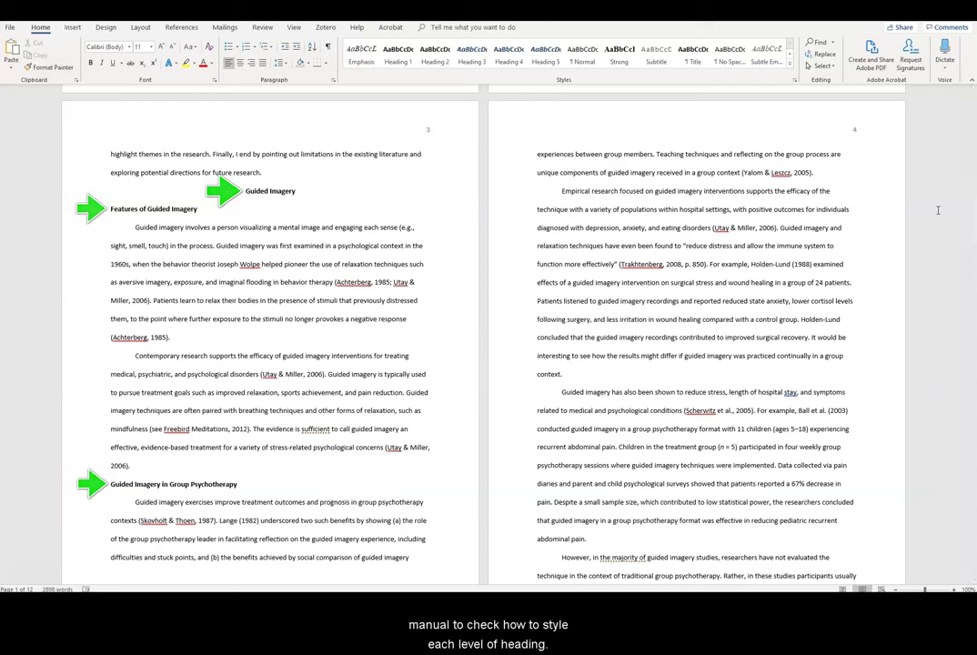
pyautogui.scroll(-1, 934, 242)
pyautogui.scroll(-10, 934, 242)
pyautogui.scroll(-15, 933, 242)
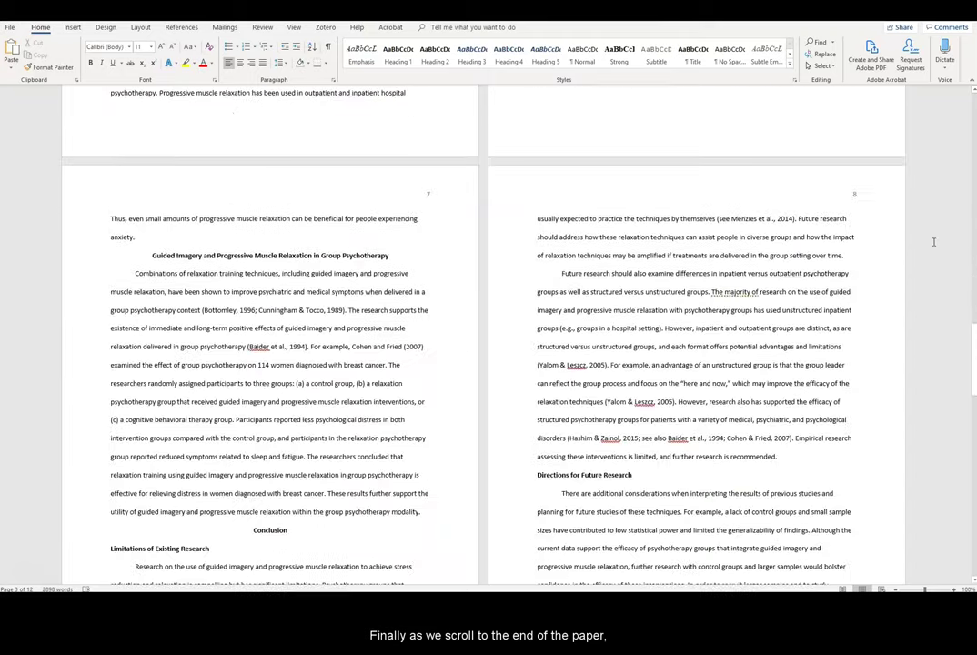
pyautogui.scroll(-6, 934, 242)
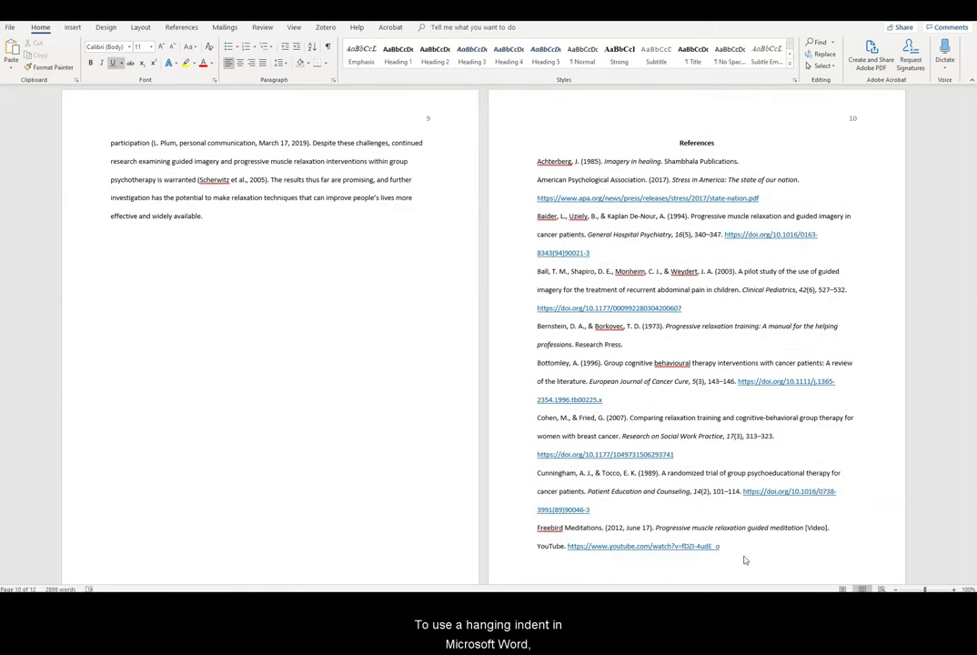
# Step: Apply a 0.5" hanging special indent to all reference entries on page 10
pyautogui.moveTo(744, 555); pyautogui.dragTo(530, 161)
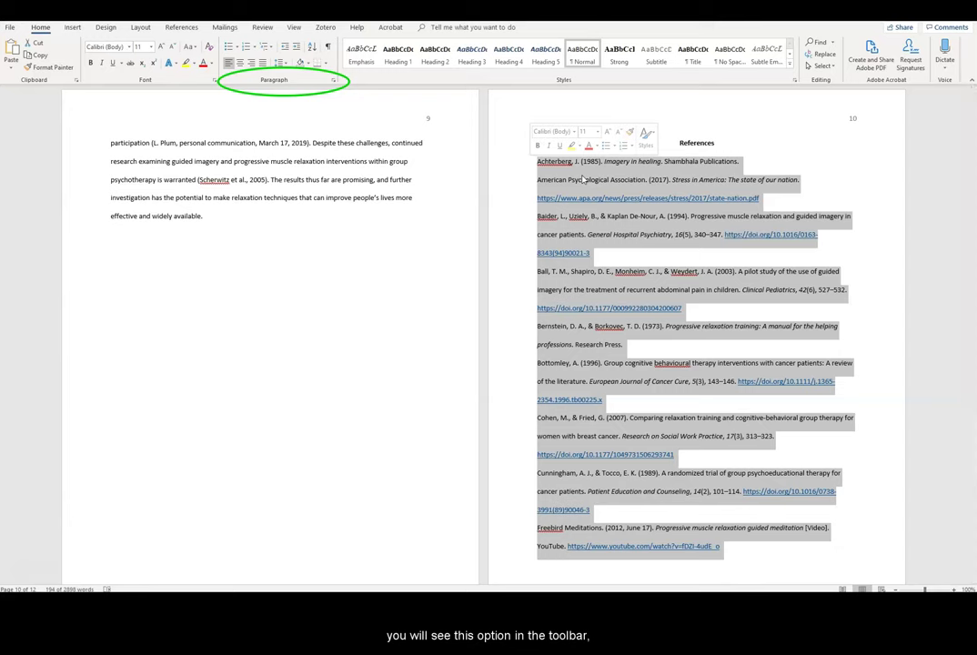
pyautogui.click(333, 81)
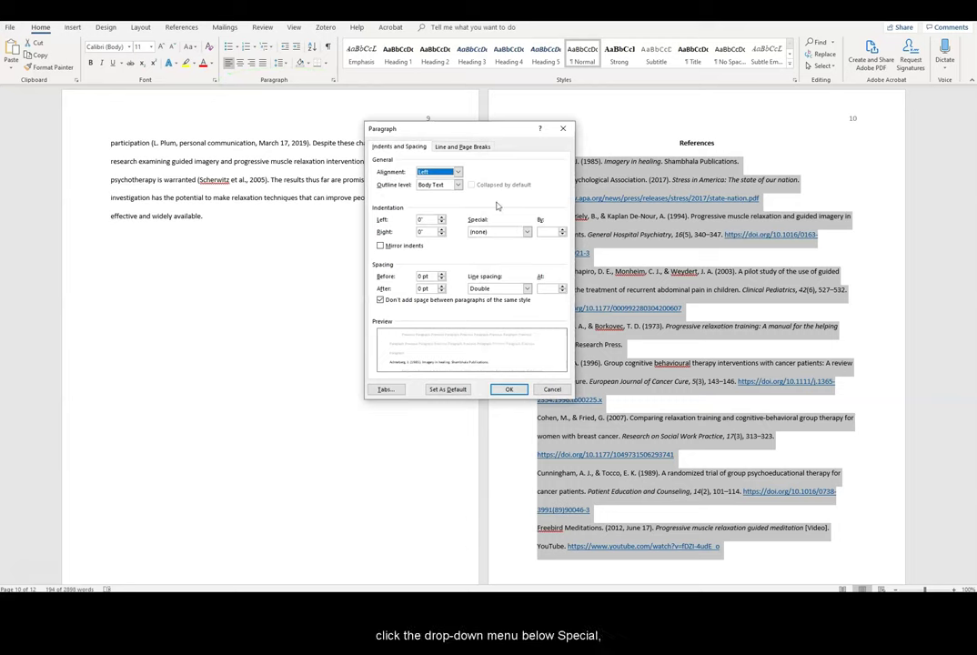
pyautogui.click(526, 232)
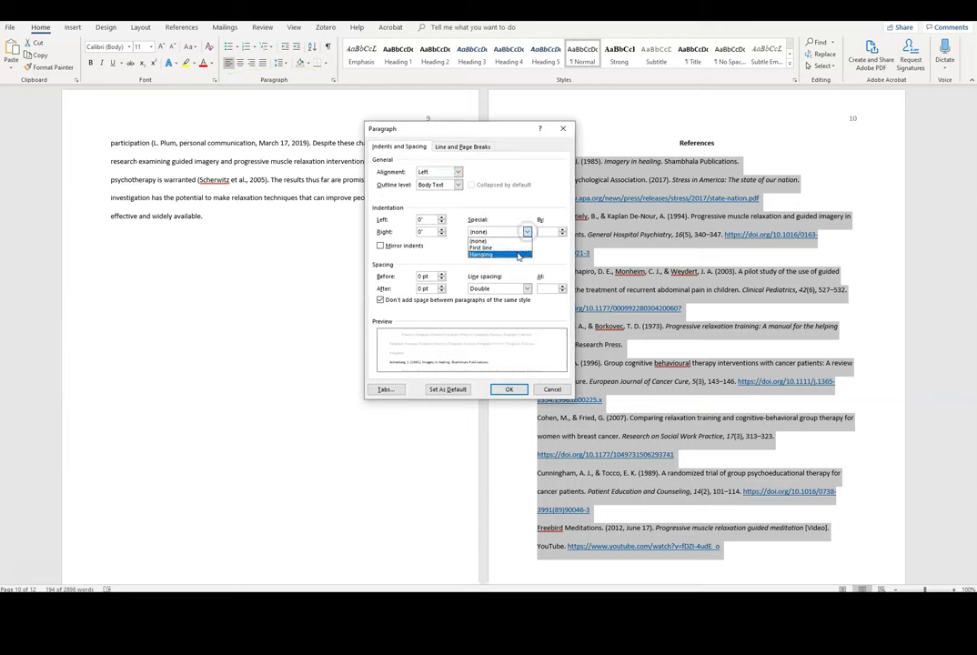
pyautogui.click(516, 256)
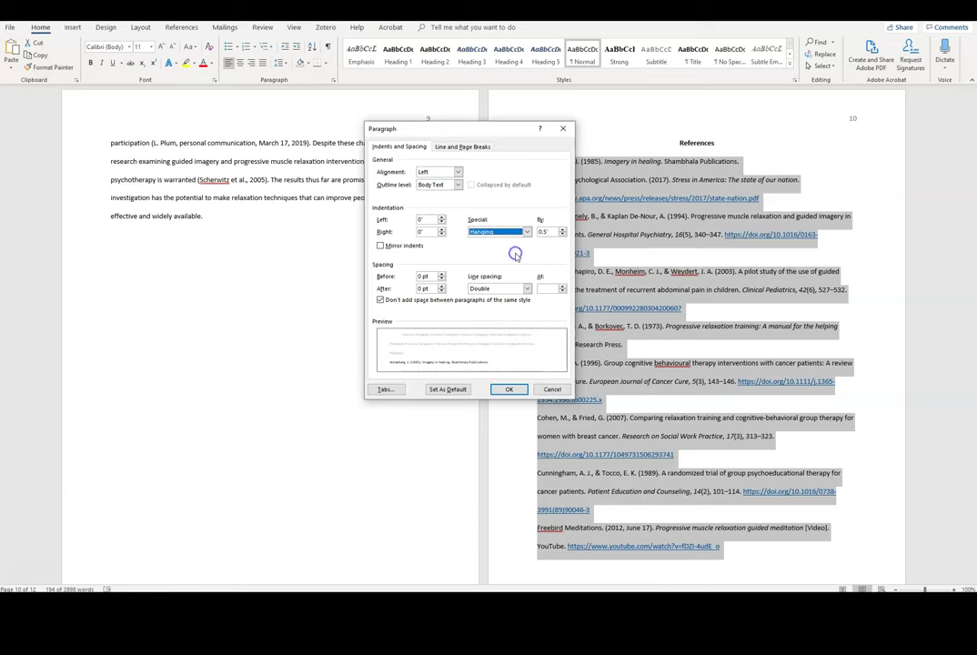
pyautogui.click(523, 390)
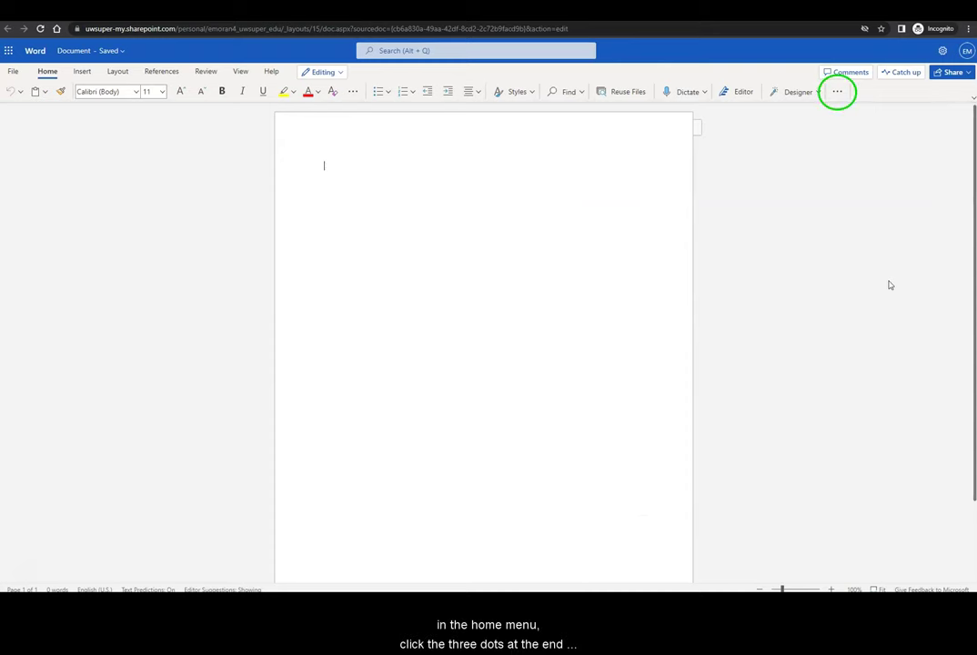
# Step: View the paragraph indentation and spacing options in the blank Word for the web document, then dismiss them
pyautogui.click(839, 95)
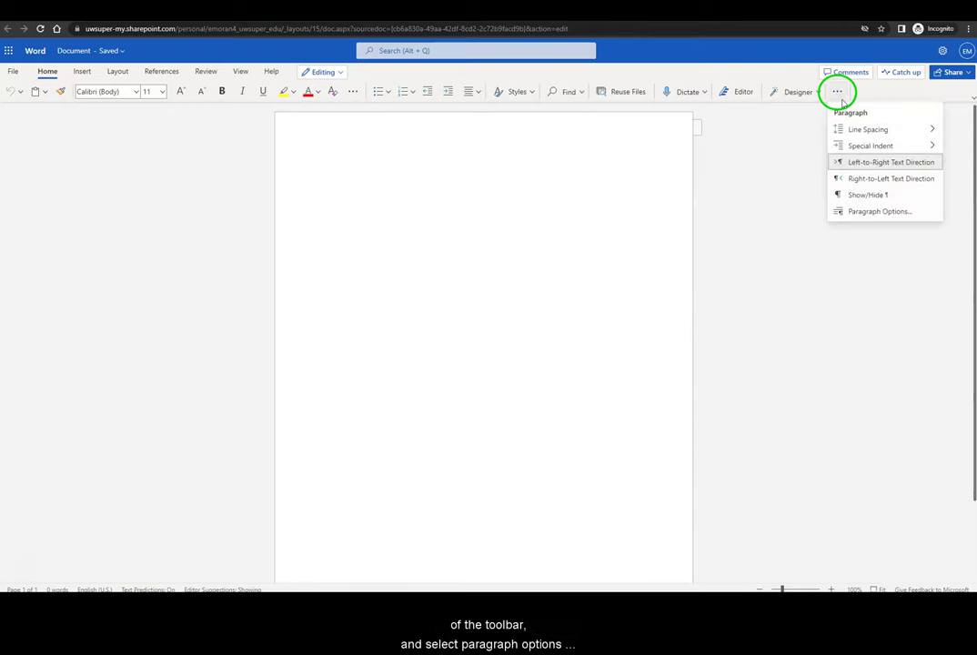
pyautogui.click(860, 212)
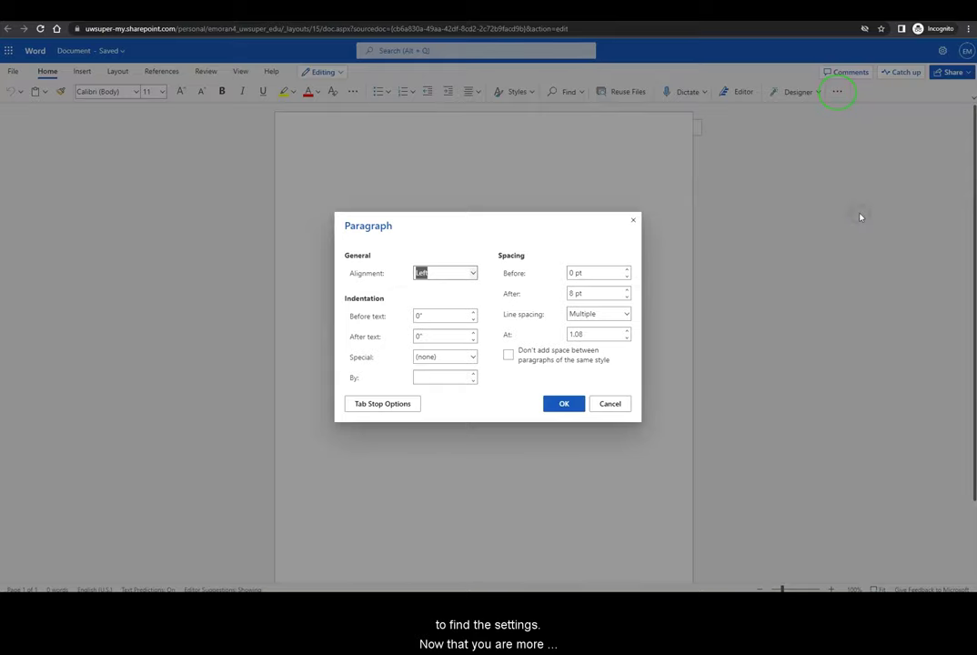
pyautogui.press('Escape')
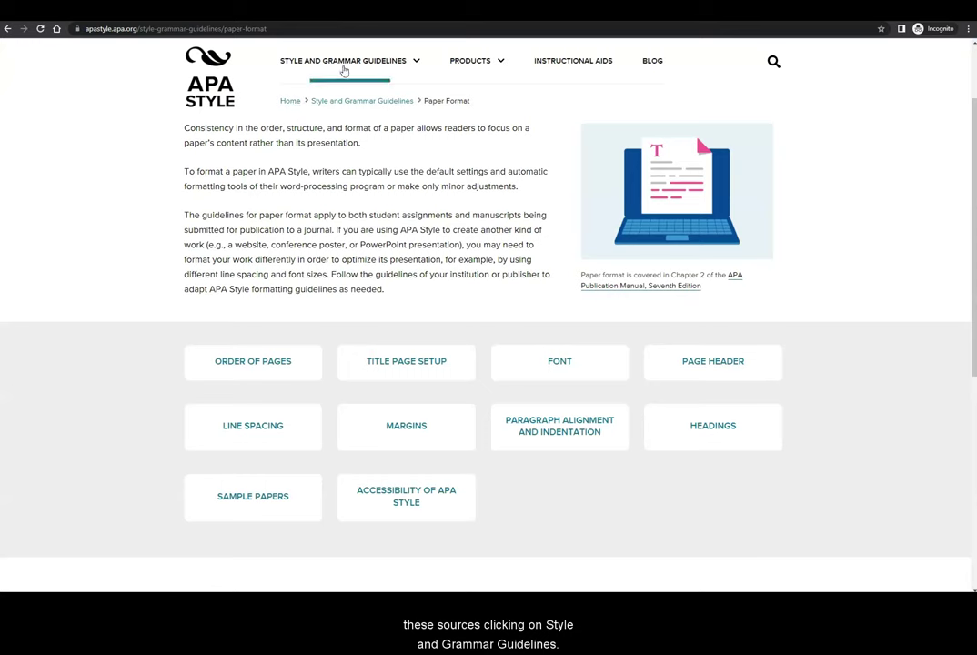
# Step: Switch to the APA Style website and open the Basic Principles page of the In-Text Citations guidelines
pyautogui.click(351, 64)
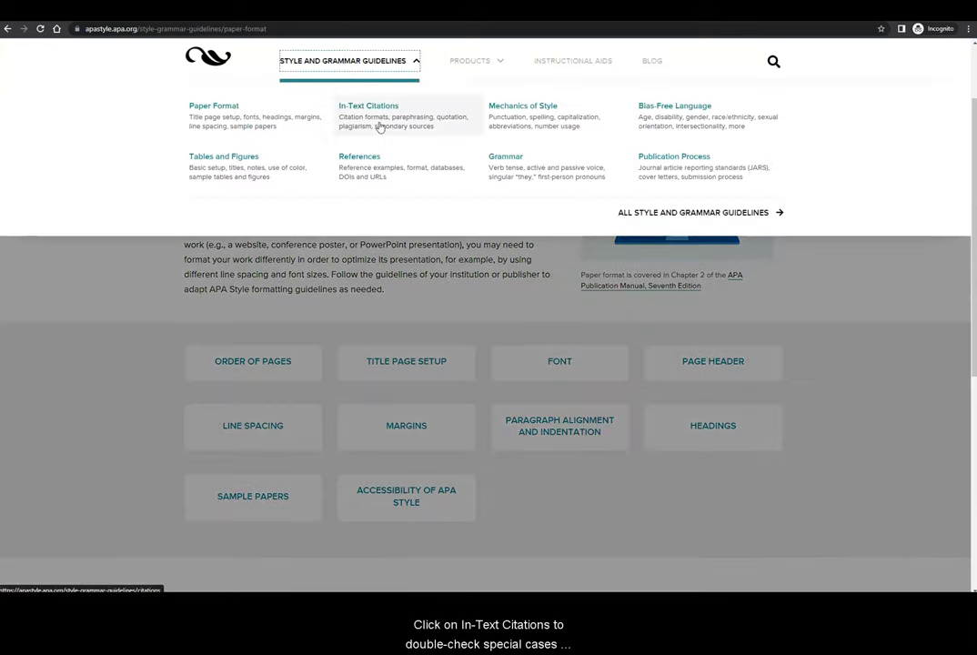
pyautogui.click(379, 127)
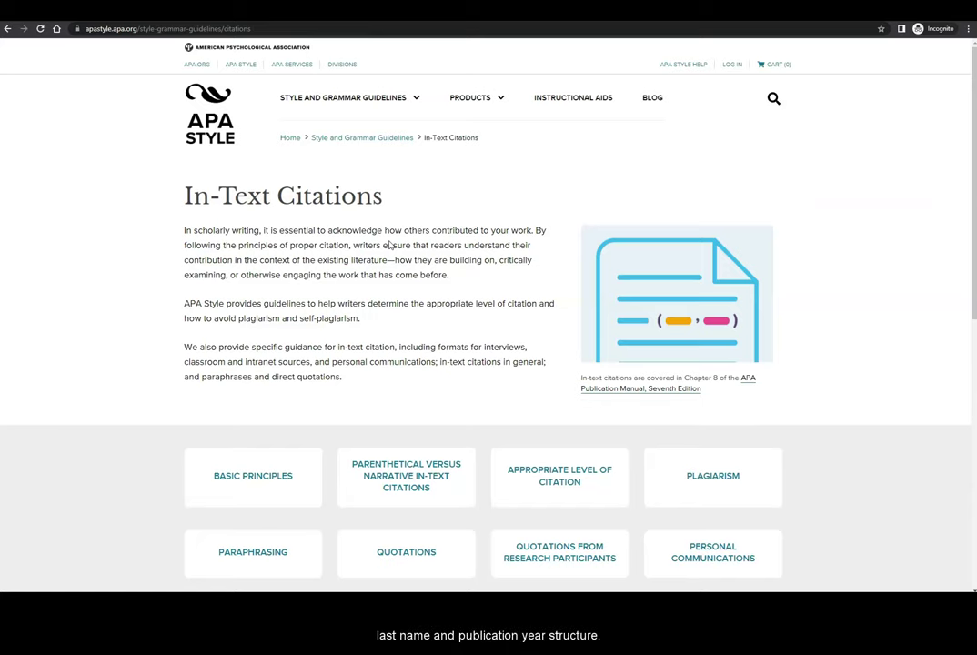
pyautogui.scroll(-2, 301, 273)
pyautogui.click(275, 287)
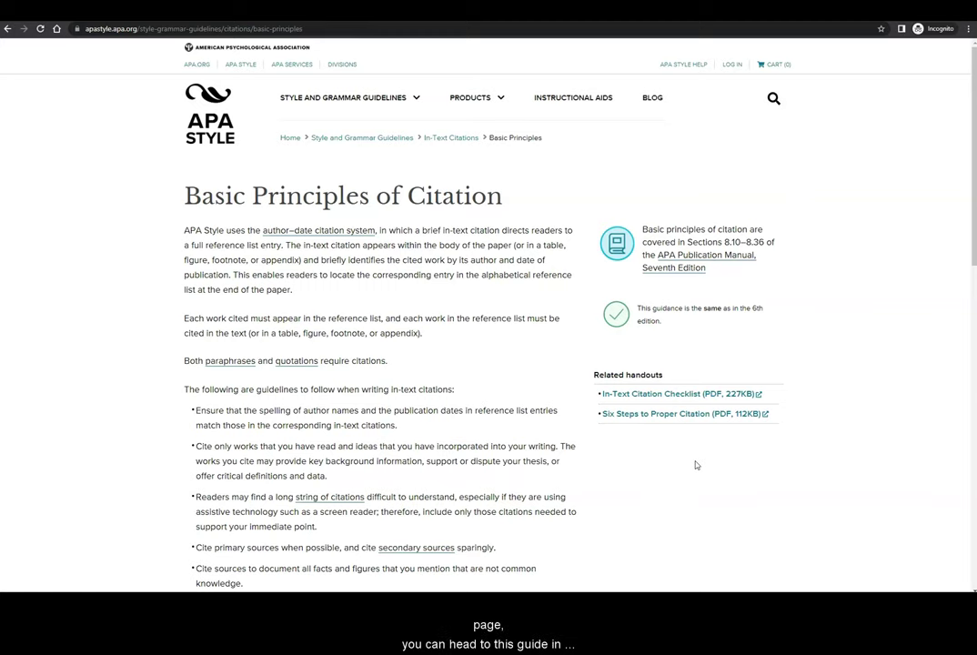
# Step: Open the Reference Examples page from the References section of the style and grammar guidelines
pyautogui.click(351, 103)
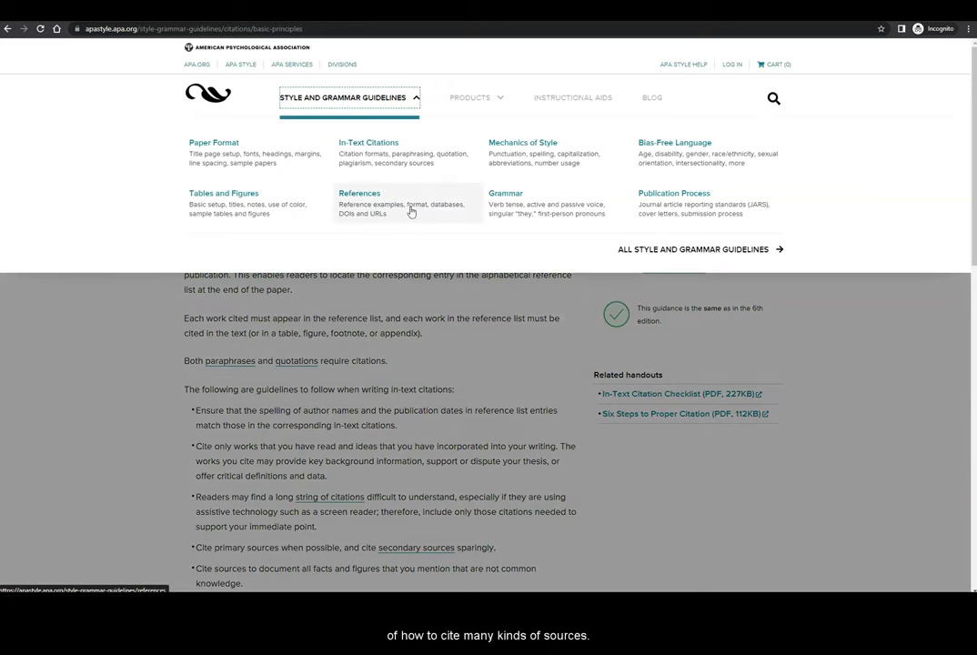
pyautogui.click(411, 211)
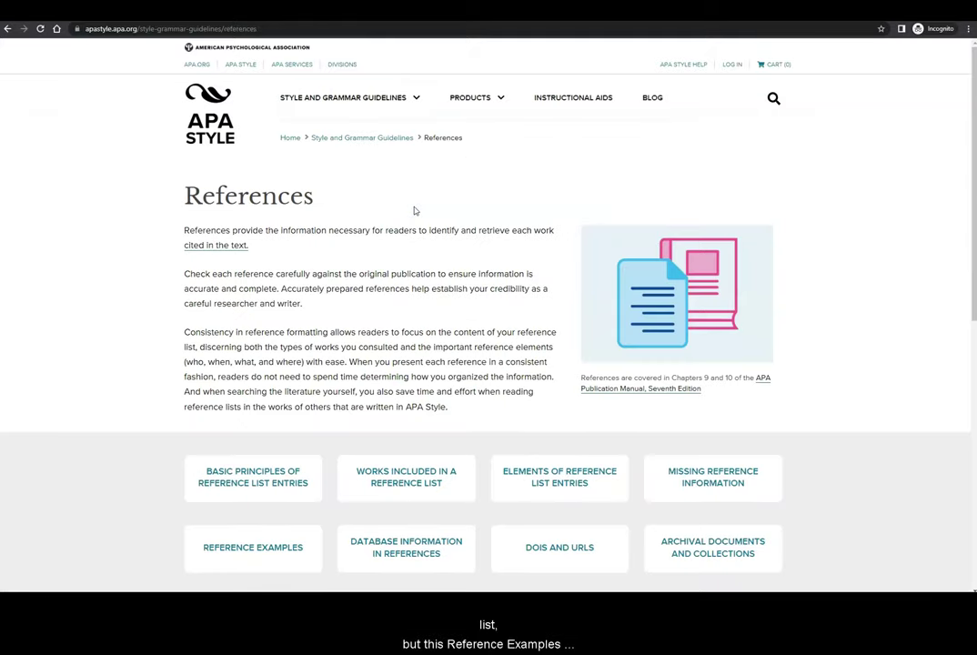
pyautogui.scroll(-2, 292, 460)
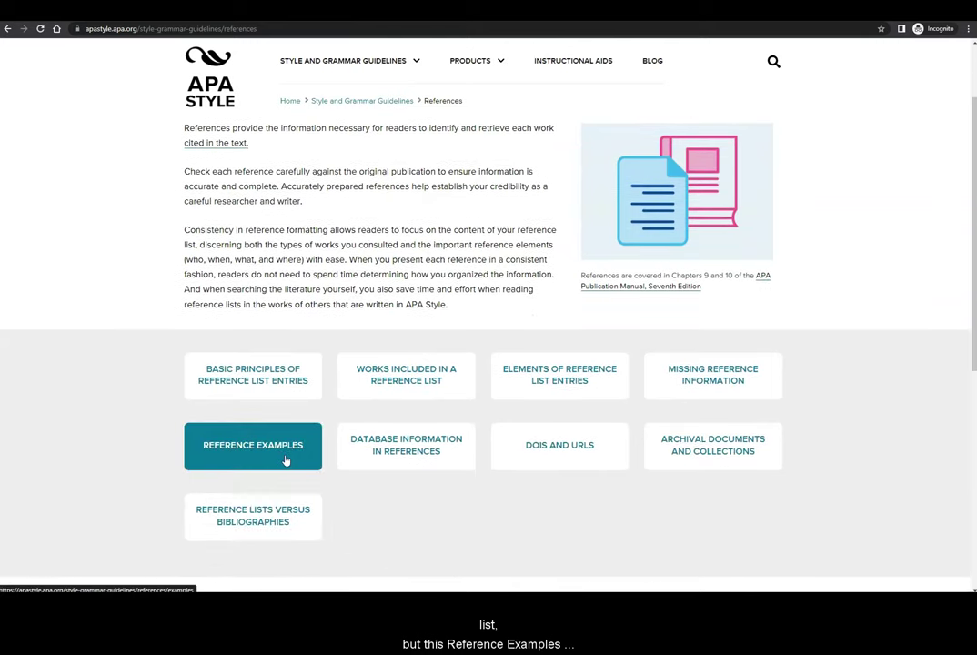
pyautogui.click(285, 460)
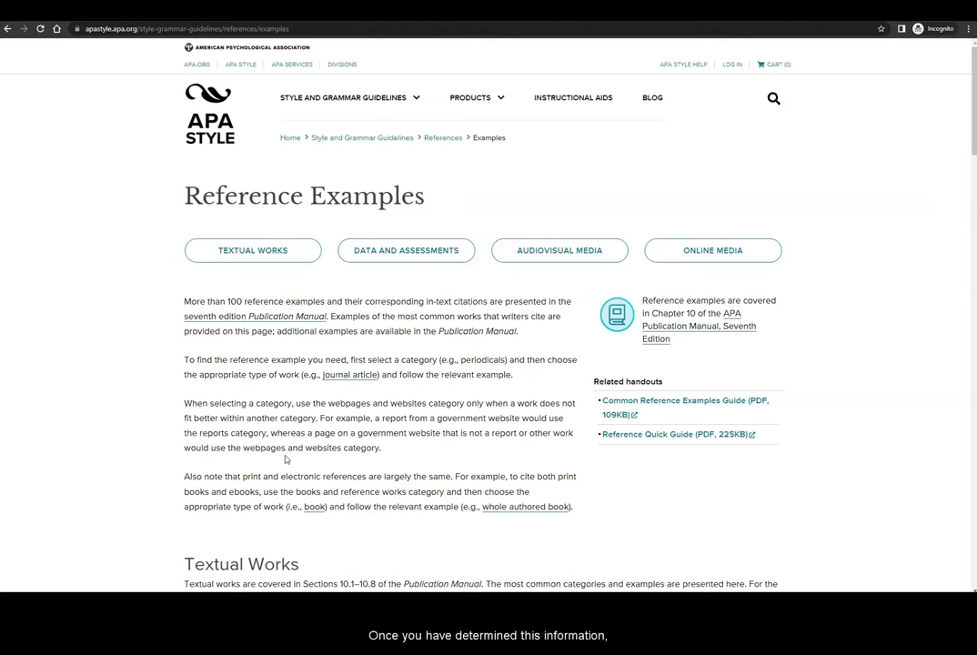
# Step: Find the periodicals category under Textual Works, open Journal Article References and look through its examples
pyautogui.scroll(-4, 811, 299)
pyautogui.scroll(-1, 811, 299)
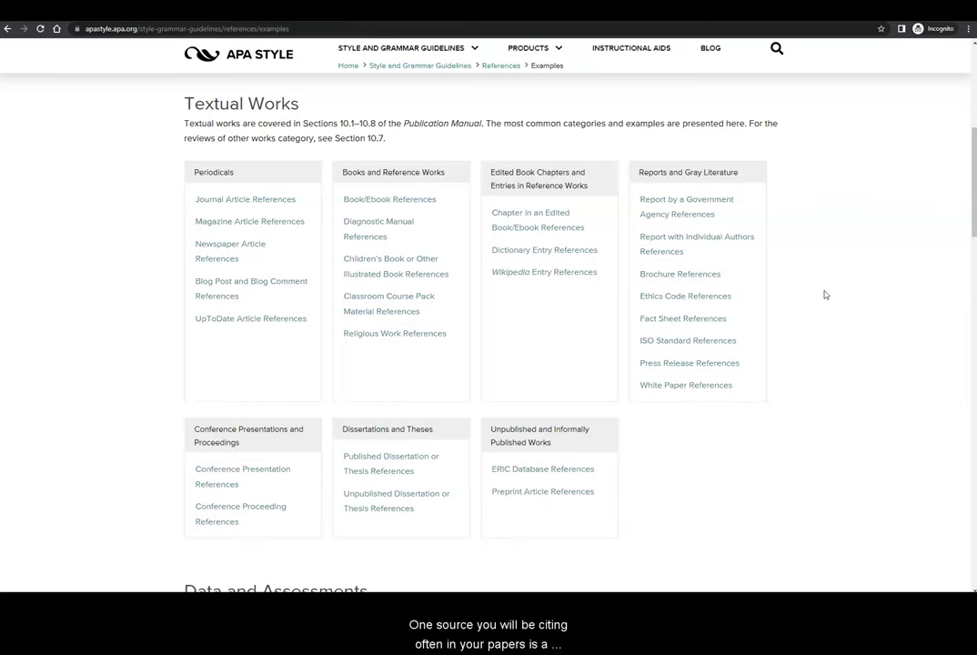
pyautogui.click(271, 202)
pyautogui.scroll(-3, 409, 218)
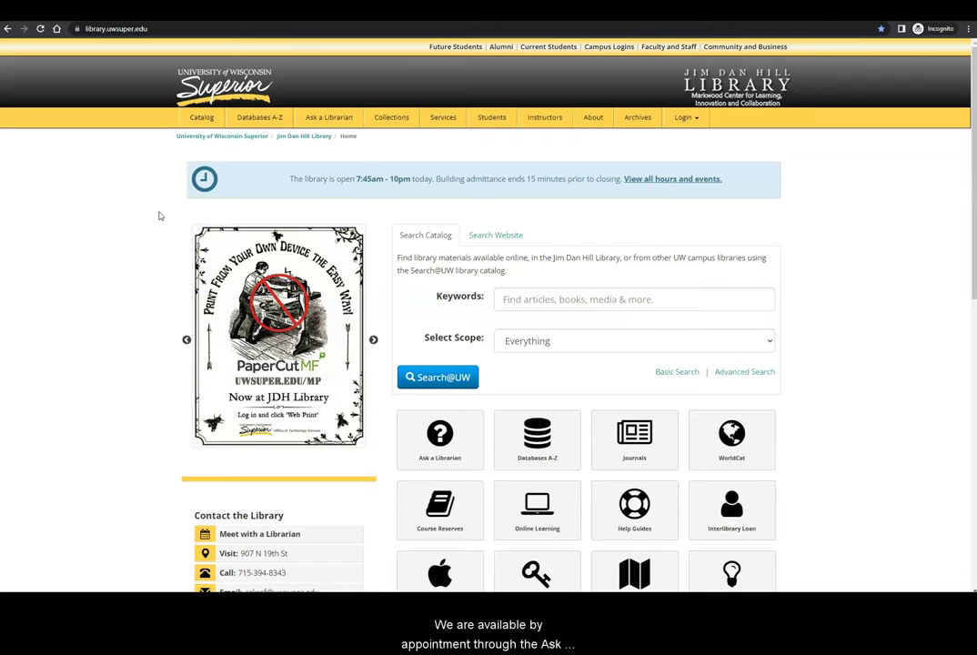
# Step: Open the Ask a Librarian page from the Jim Dan Hill Library home page
pyautogui.moveTo(438, 434)
pyautogui.click(438, 434)
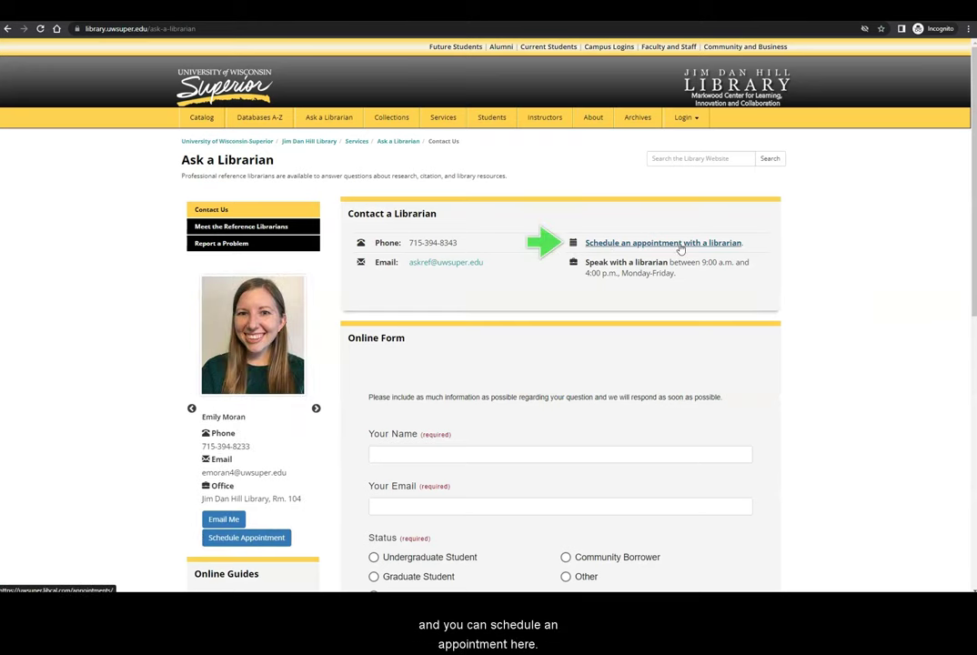